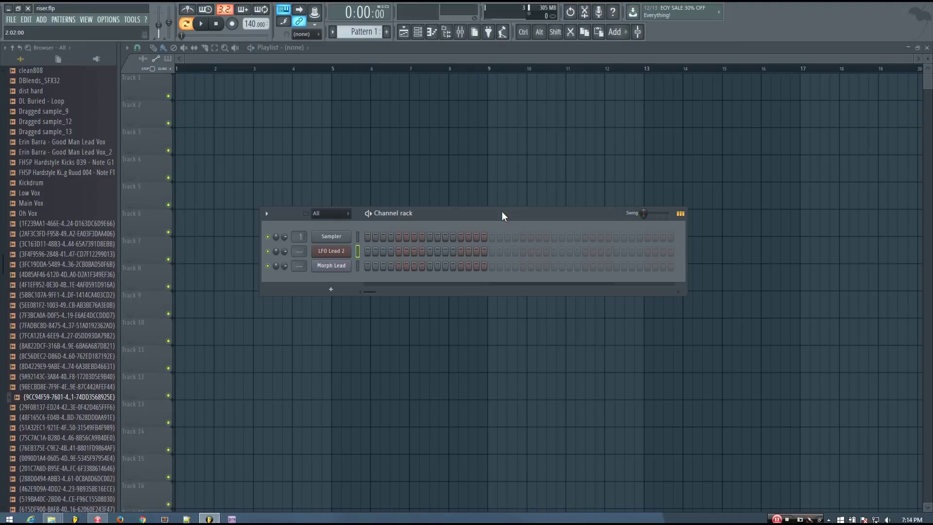
# - Move the channel rack window down and right, clear of the Trap clip on Track 3
pyautogui.moveTo(493, 213); pyautogui.dragTo(489, 197)
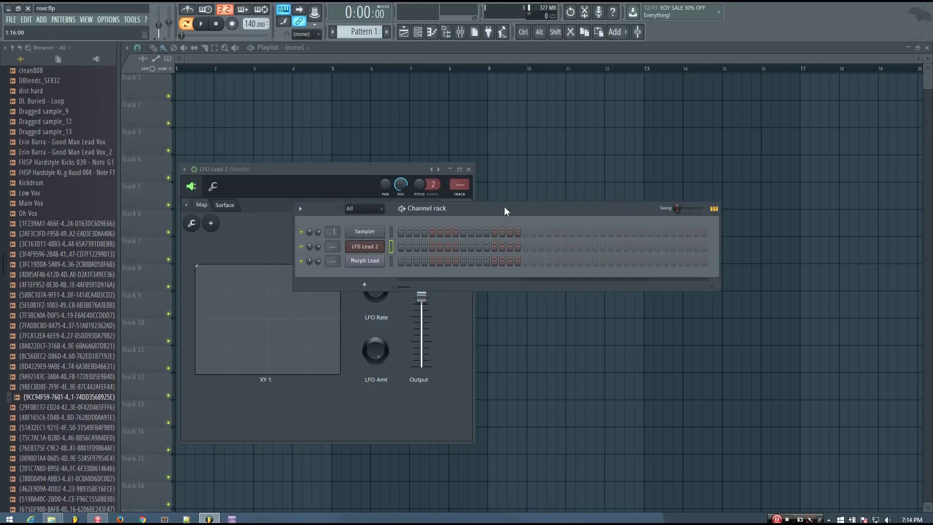
pyautogui.moveTo(503, 206); pyautogui.dragTo(634, 263)
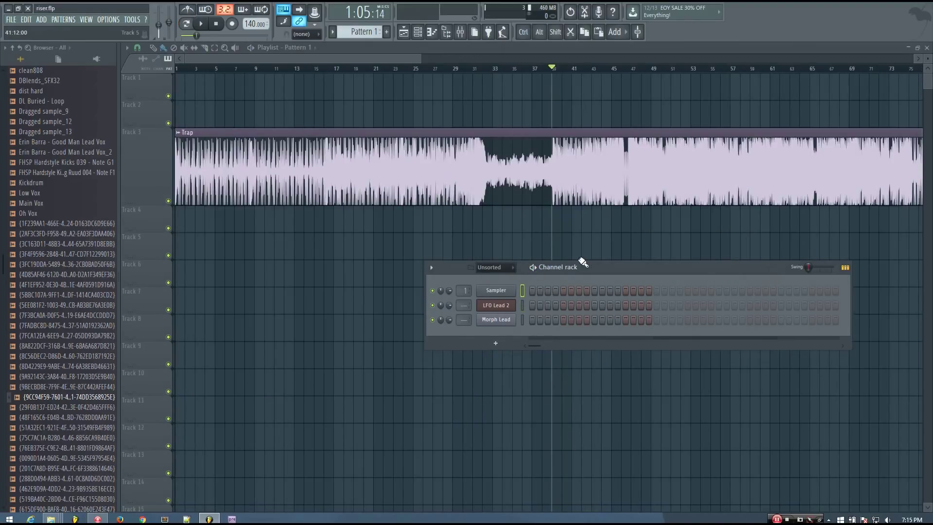
# - Hide the channel rack and set the song position to the bar 39 marker
pyautogui.press('F6')
pyautogui.scroll(5, 586, 229)
pyautogui.click(469, 72)
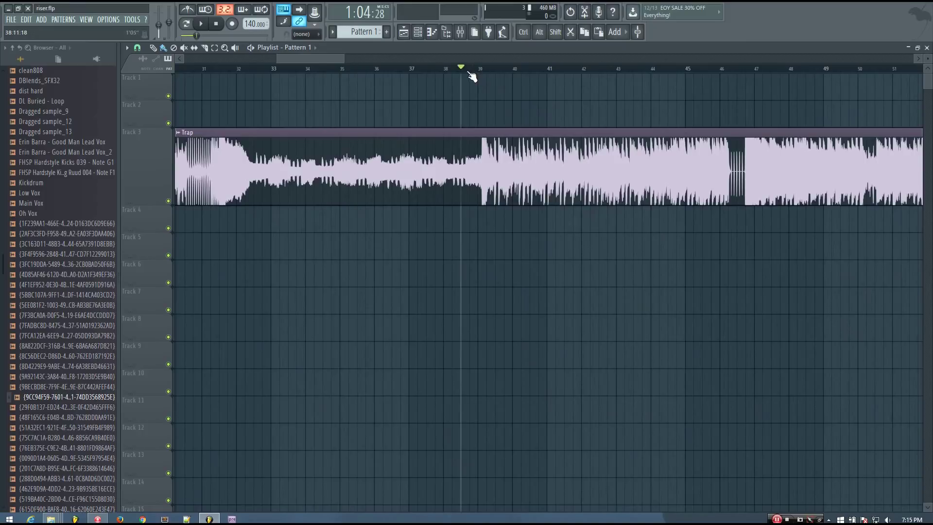
pyautogui.click(470, 70)
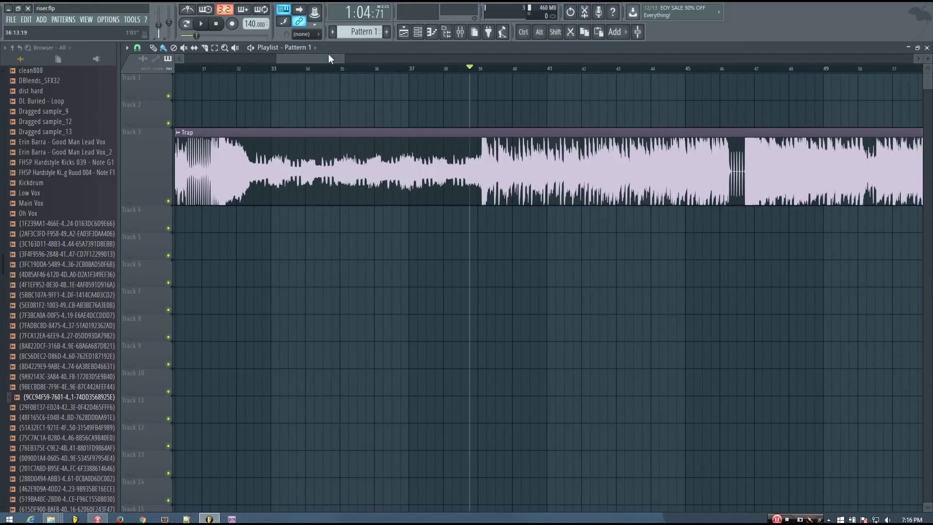
pyautogui.moveTo(329, 57); pyautogui.dragTo(347, 58)
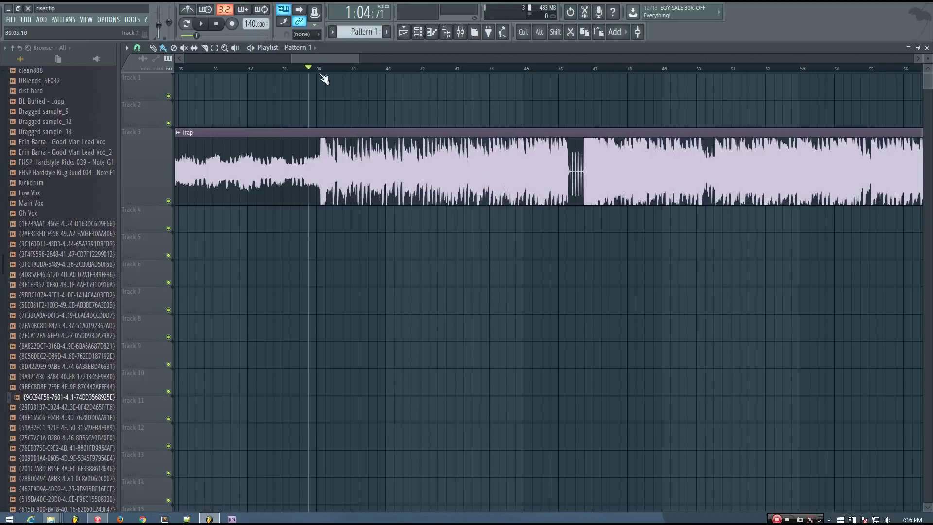
# - Play the Trap track from bar 39, stop it, and bring back the channel rack
pyautogui.press('space')
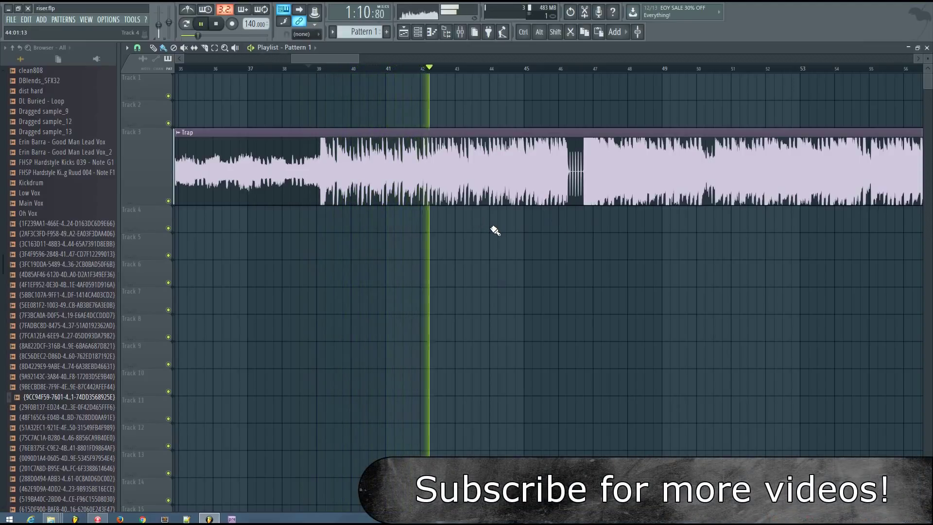
pyautogui.moveTo(336, 59); pyautogui.dragTo(343, 58)
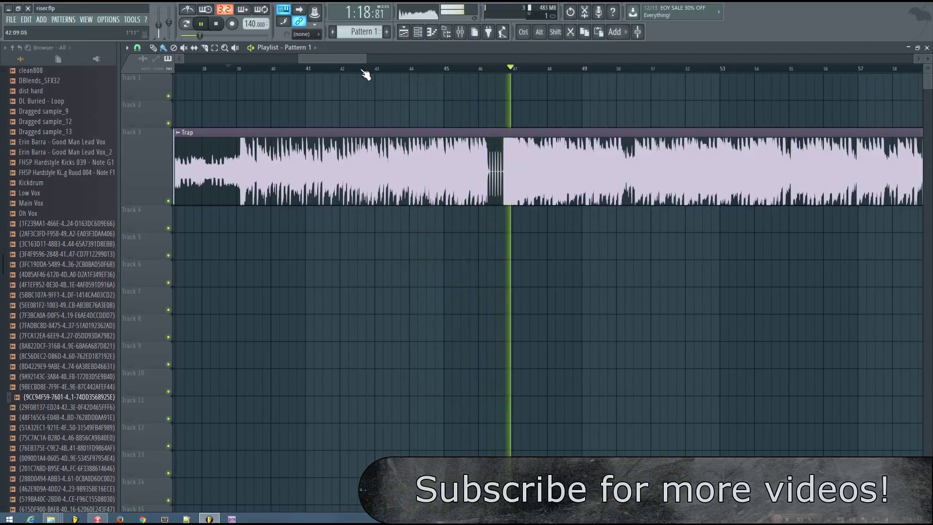
pyautogui.press('space')
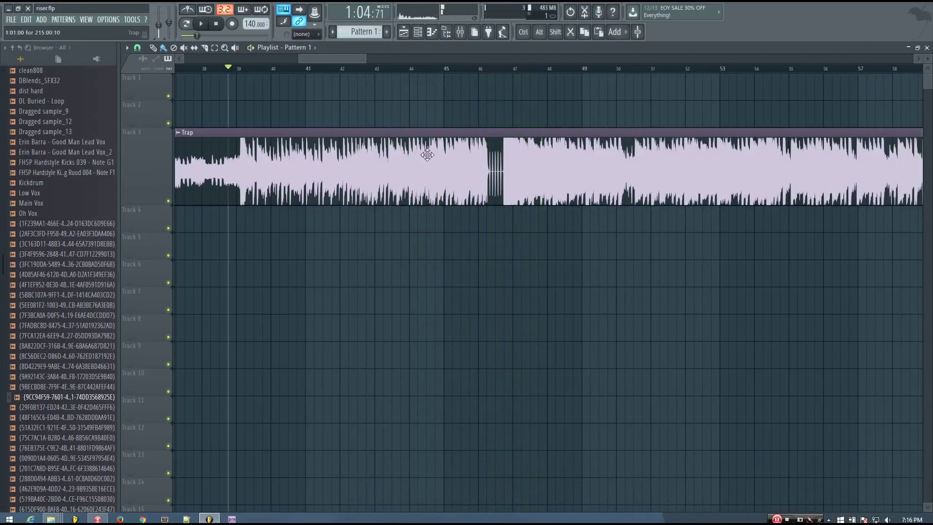
pyautogui.click(415, 34)
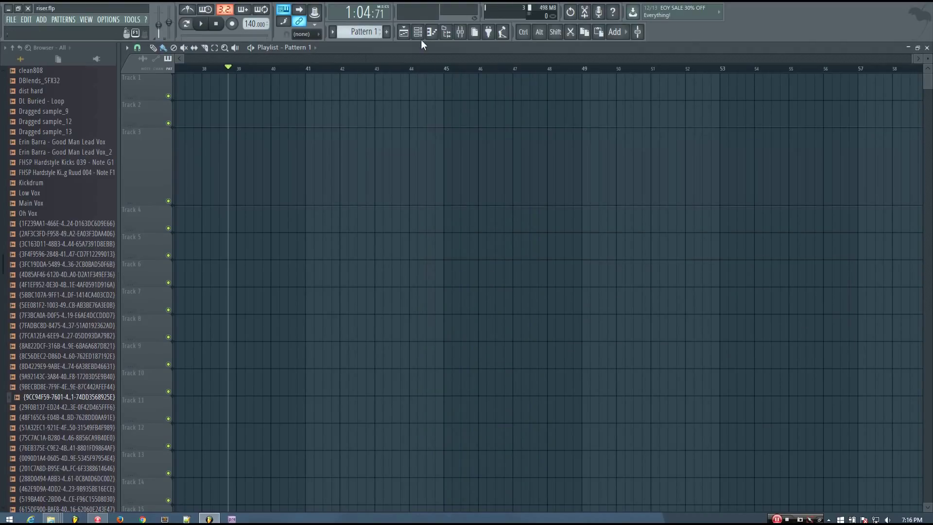
# - Move the channel rack toward the middle and open Morph Lead's piano roll
pyautogui.click(417, 32)
pyautogui.moveTo(606, 274); pyautogui.dragTo(517, 214)
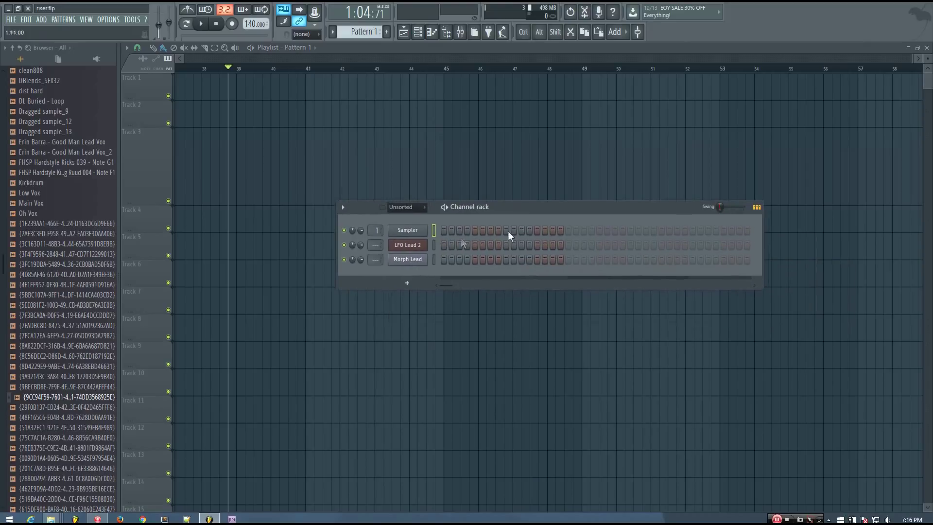
pyautogui.click(460, 32)
pyautogui.click(460, 32)
pyautogui.click(432, 33)
pyautogui.click(432, 32)
pyautogui.click(432, 32)
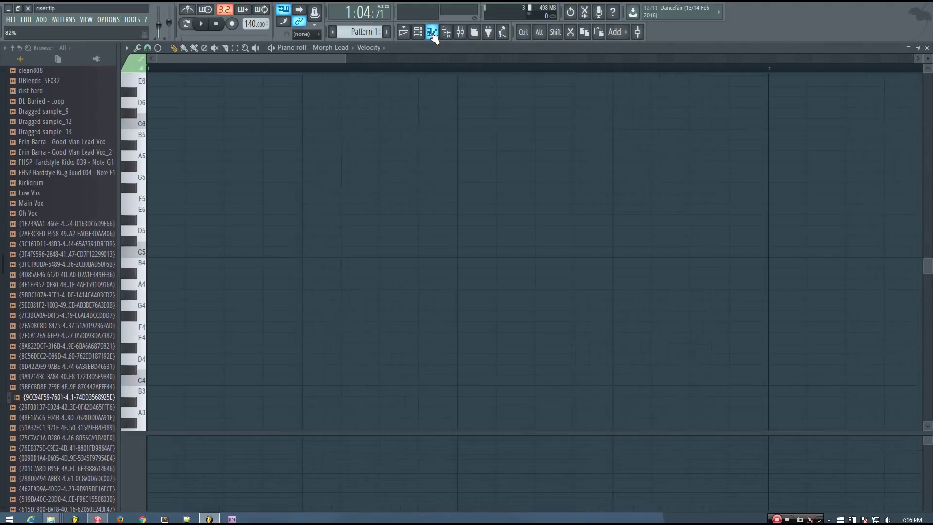
# - Draw a C5 note at bar 1, stretch it to end at bar 9, and preview it
pyautogui.click(186, 256)
pyautogui.scroll(-4, 204, 269)
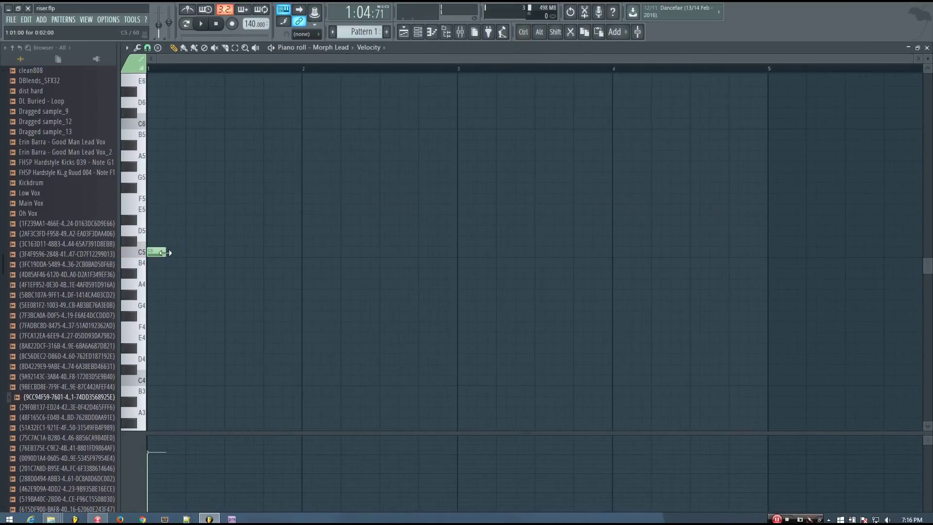
pyautogui.moveTo(159, 251); pyautogui.dragTo(719, 252)
pyautogui.scroll(-2, 653, 376)
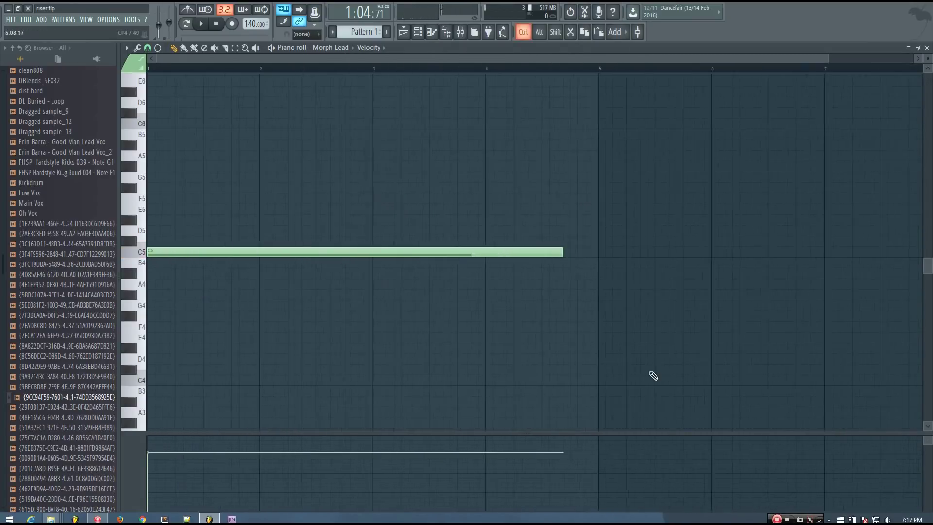
pyautogui.scroll(-1, 636, 367)
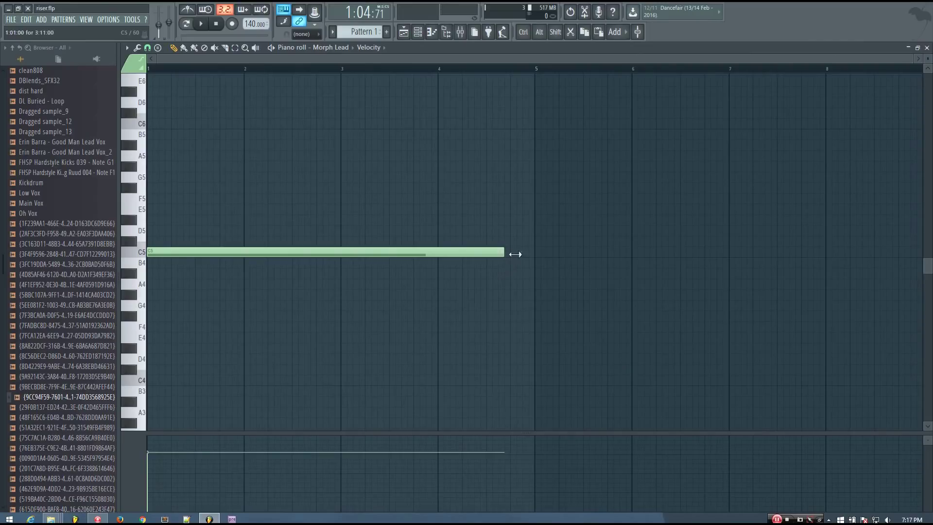
pyautogui.moveTo(515, 254); pyautogui.dragTo(862, 253)
pyautogui.scroll(-3, 639, 302)
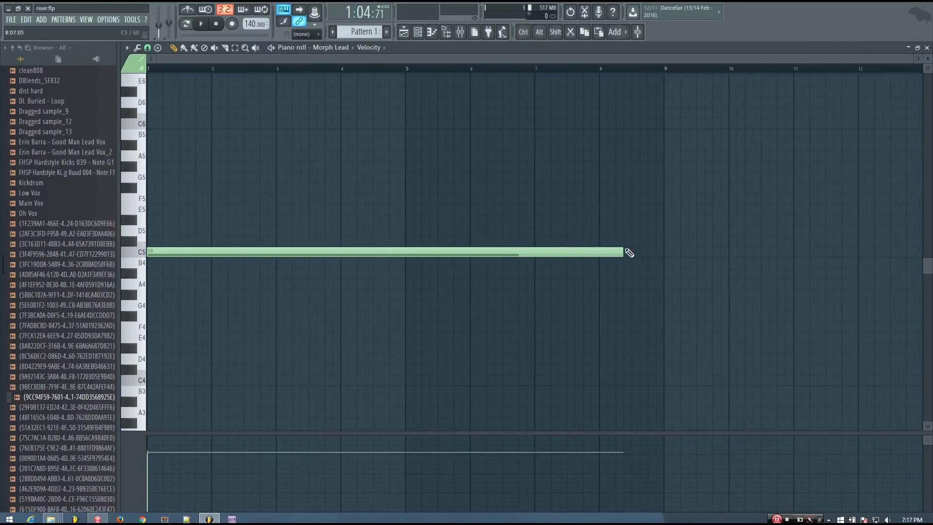
pyautogui.moveTo(622, 250); pyautogui.dragTo(651, 283)
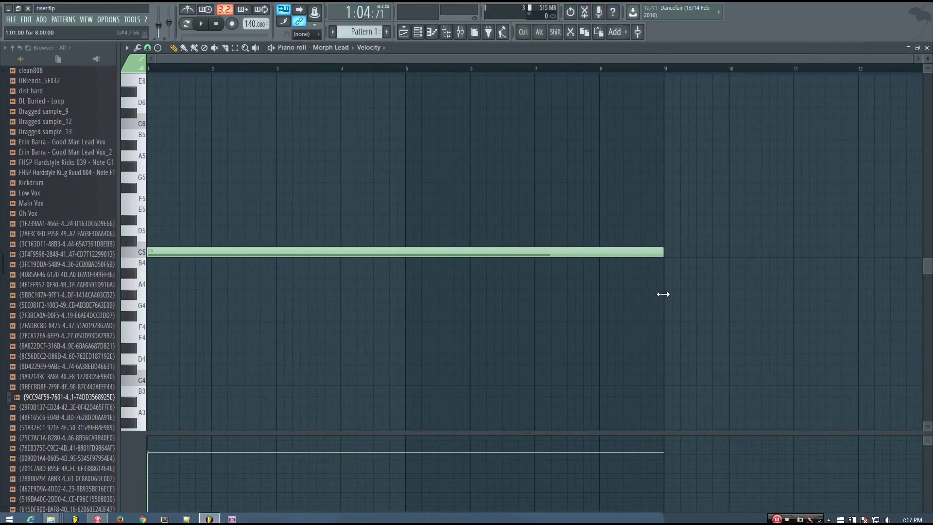
pyautogui.click(201, 23)
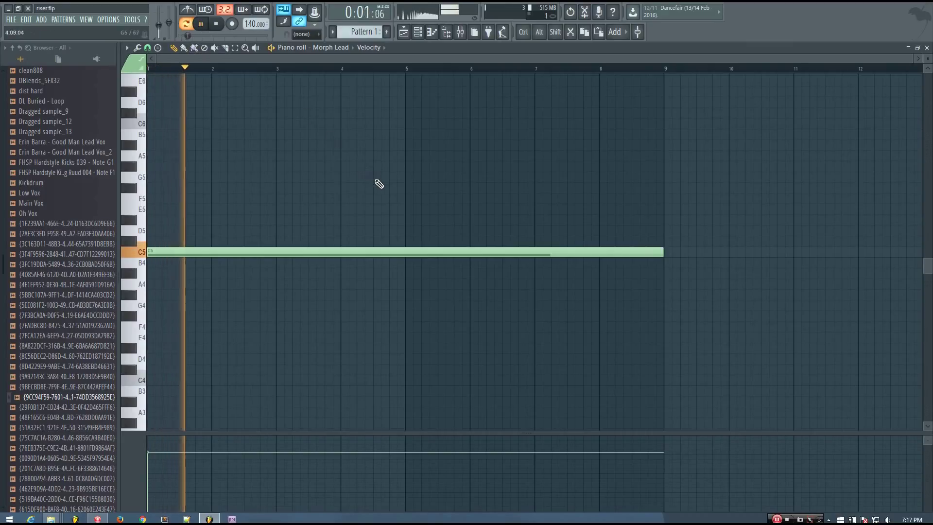
pyautogui.press('space')
# - Drag the long note down to C4 and add a long C6 note above it
pyautogui.scroll(-5, 352, 191)
pyautogui.moveTo(359, 154); pyautogui.dragTo(308, 283)
pyautogui.scroll(3, 240, 244)
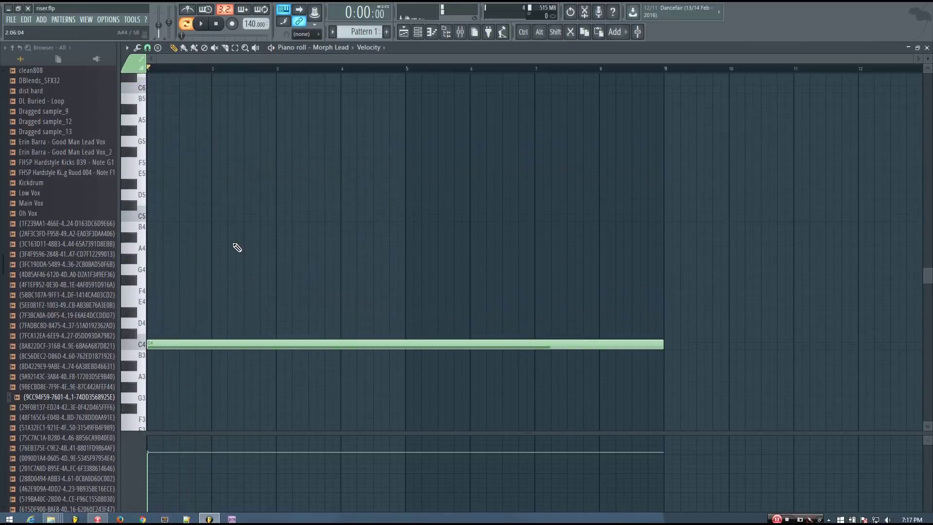
pyautogui.click(176, 91)
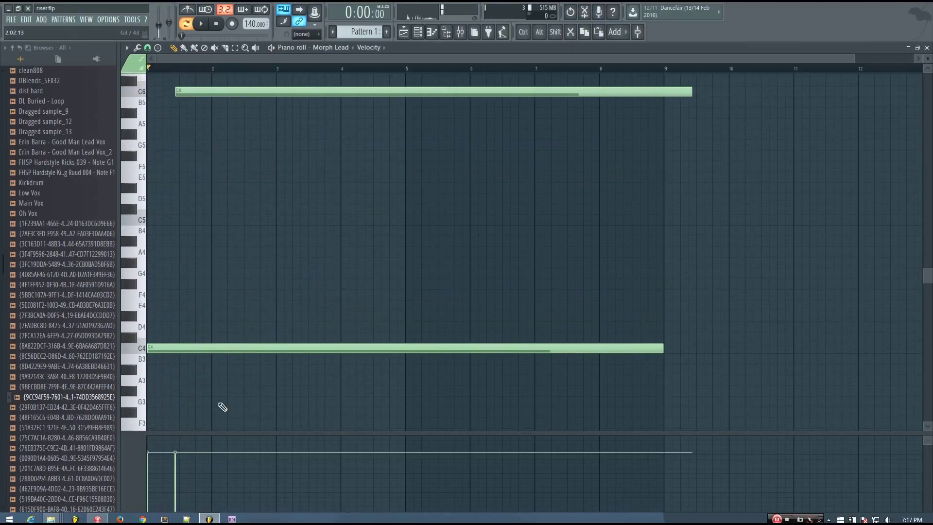
# - Set the C6 note's properties, align it to start at bar 1, and preview the slide
pyautogui.doubleClick(297, 94)
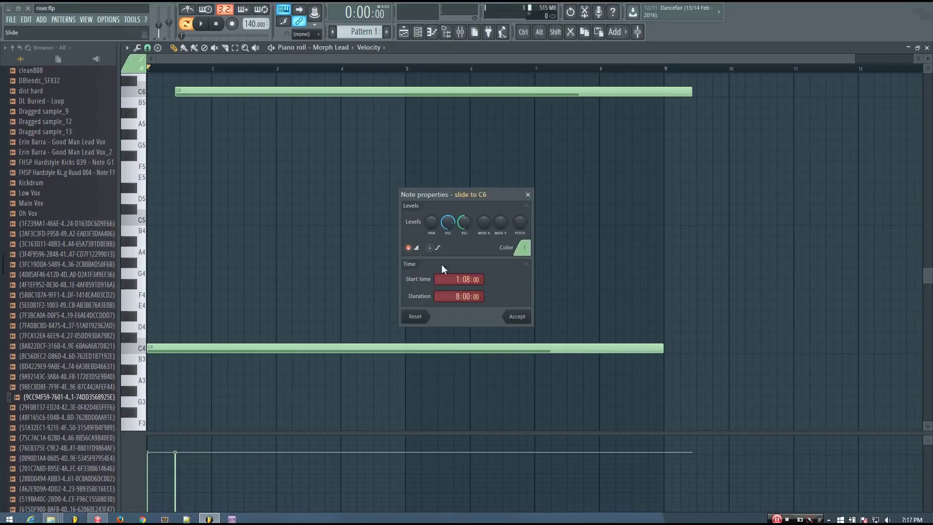
pyautogui.click(519, 324)
pyautogui.moveTo(430, 93)
pyautogui.mouseDown()
pyautogui.moveTo(295, 106)
pyautogui.moveTo(285, 92)
pyautogui.mouseUp()
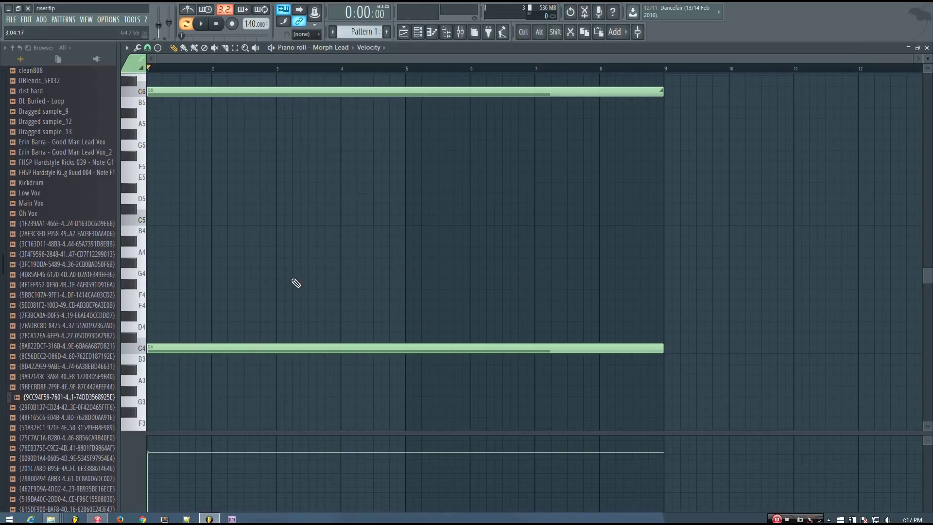
pyautogui.press('space')
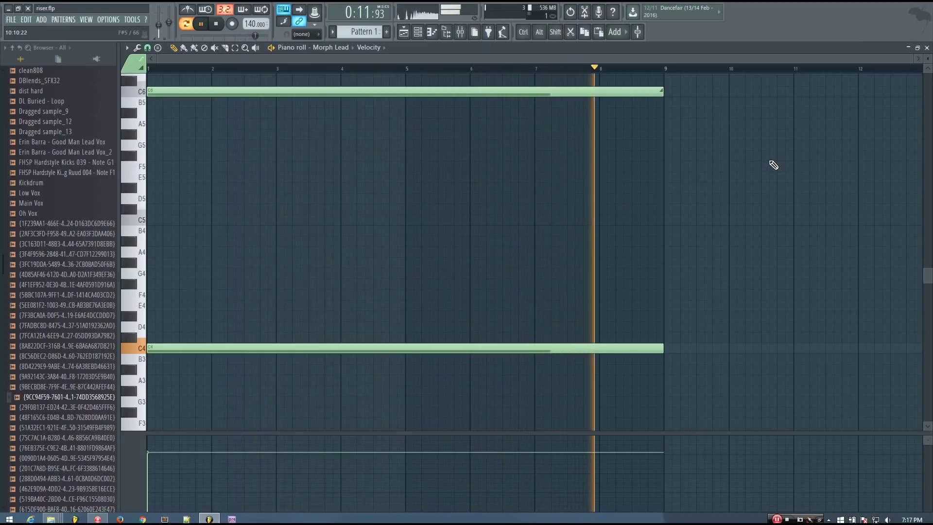
pyautogui.press('space')
# - Open Morph Lead's Sytrus main page and raise Mod Y to 100% while listening
pyautogui.click(927, 48)
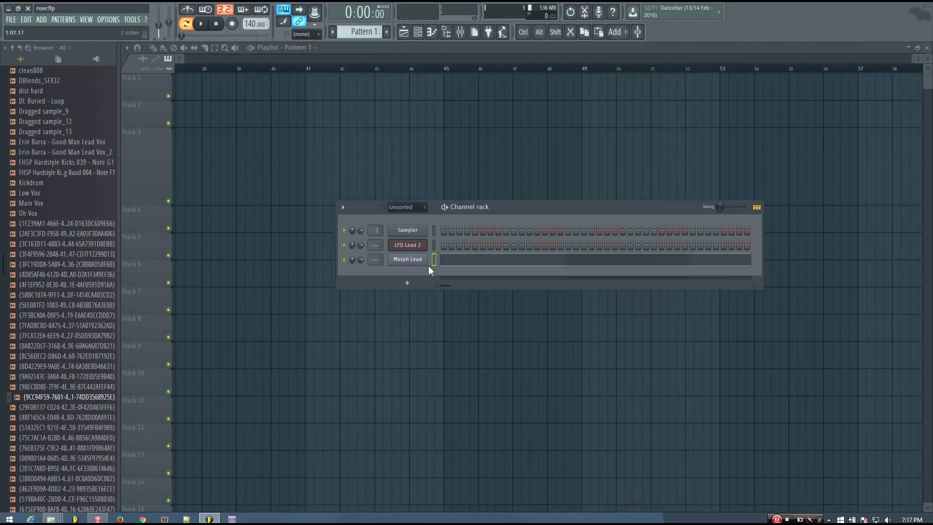
pyautogui.click(406, 265)
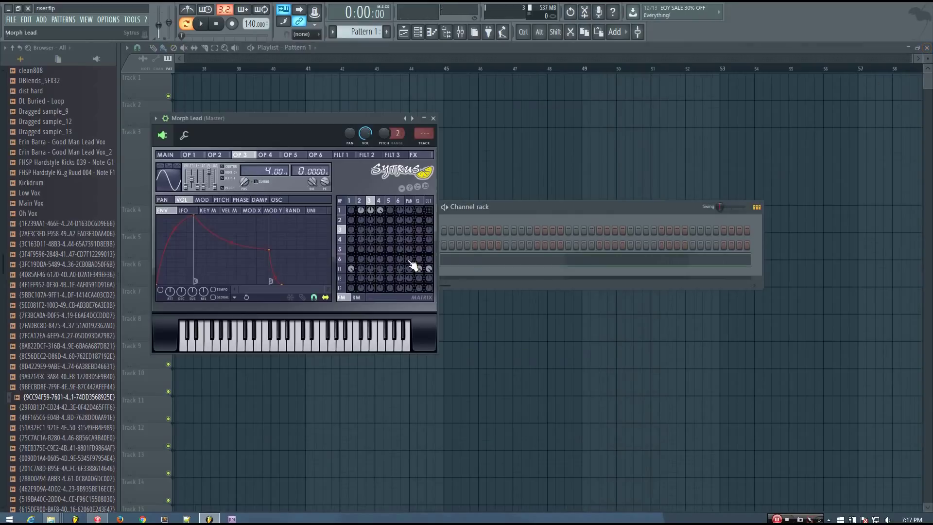
pyautogui.click(160, 155)
pyautogui.moveTo(289, 119); pyautogui.dragTo(603, 184)
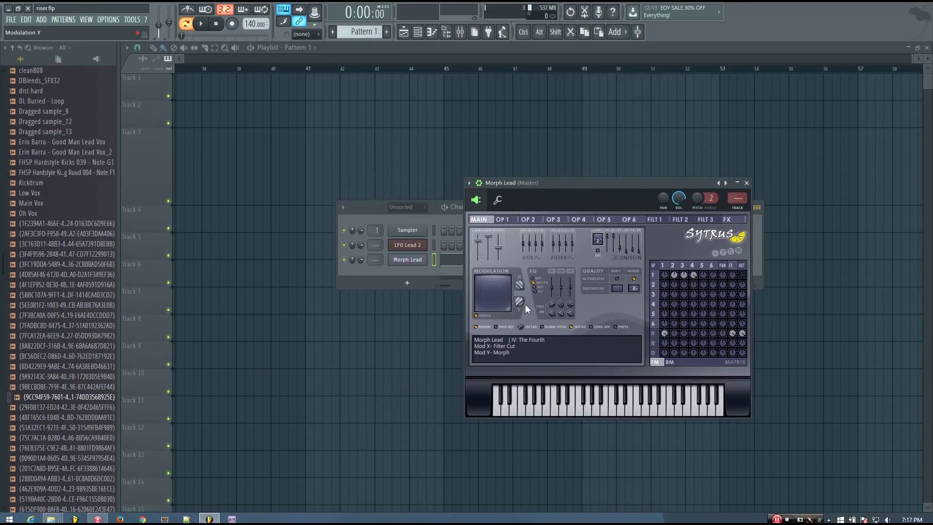
pyautogui.press('space')
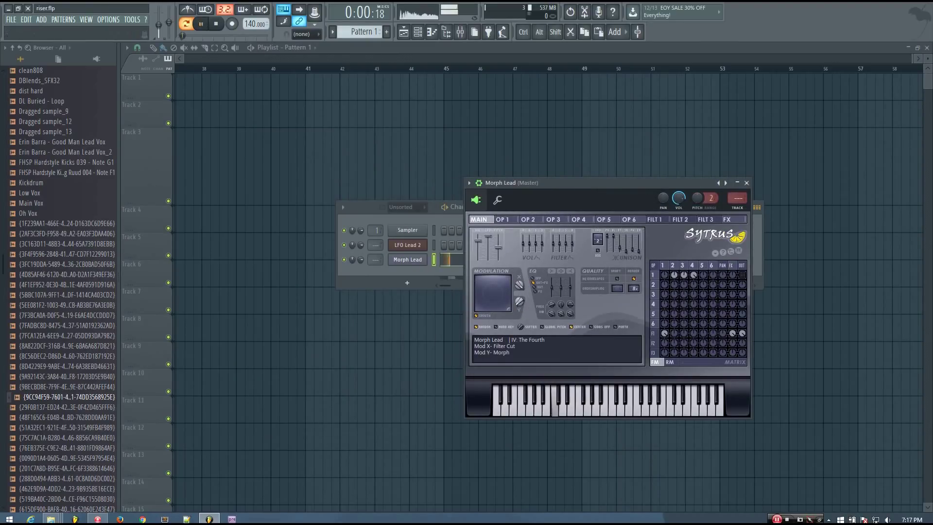
pyautogui.moveTo(520, 304); pyautogui.dragTo(518, 288)
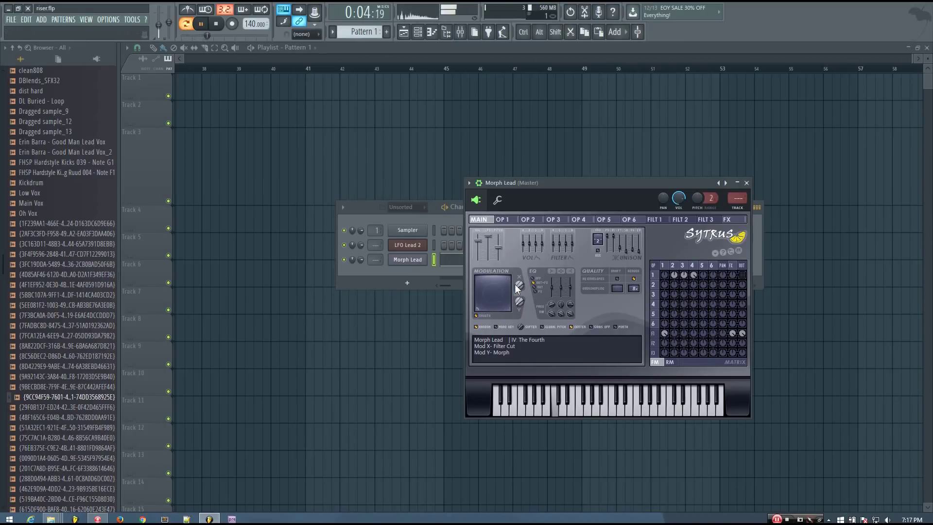
pyautogui.press('space')
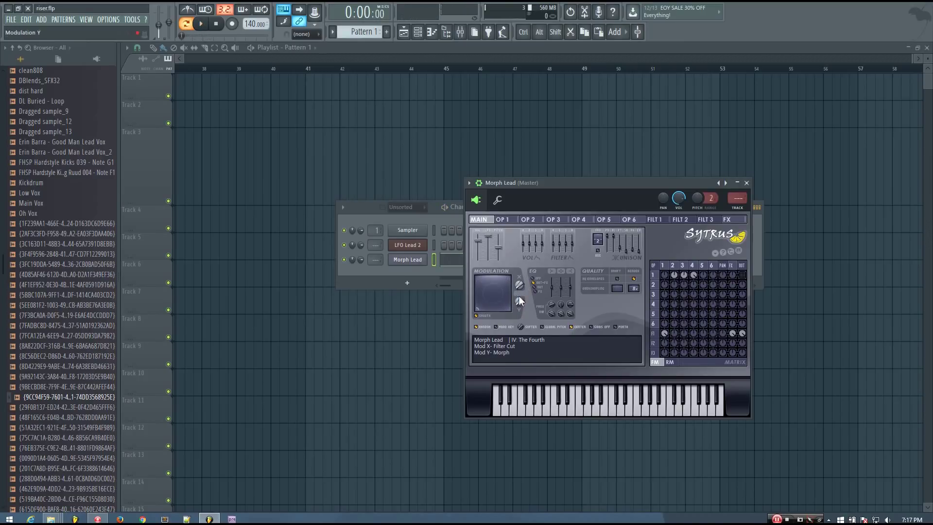
# - Create automation clips for the Sytrus Mod X and Mod Y controls
pyautogui.rightClick(519, 287)
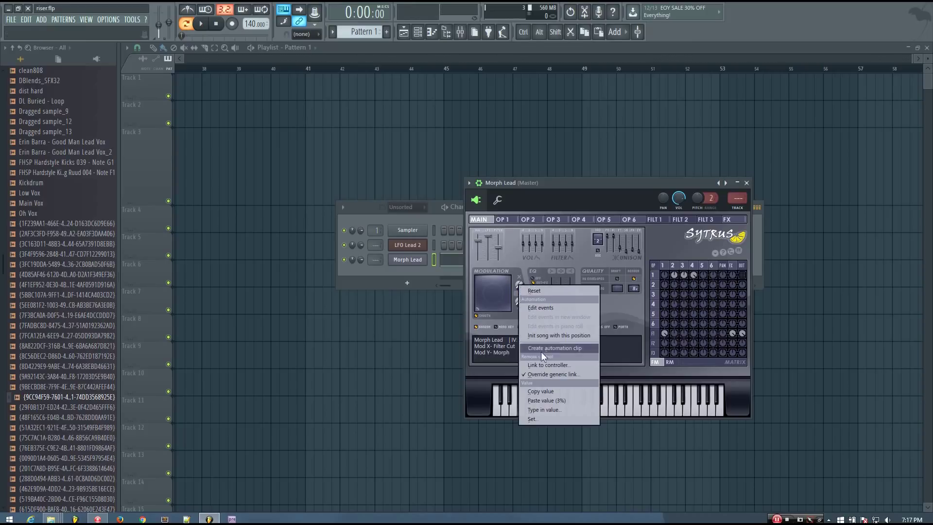
pyautogui.click(539, 347)
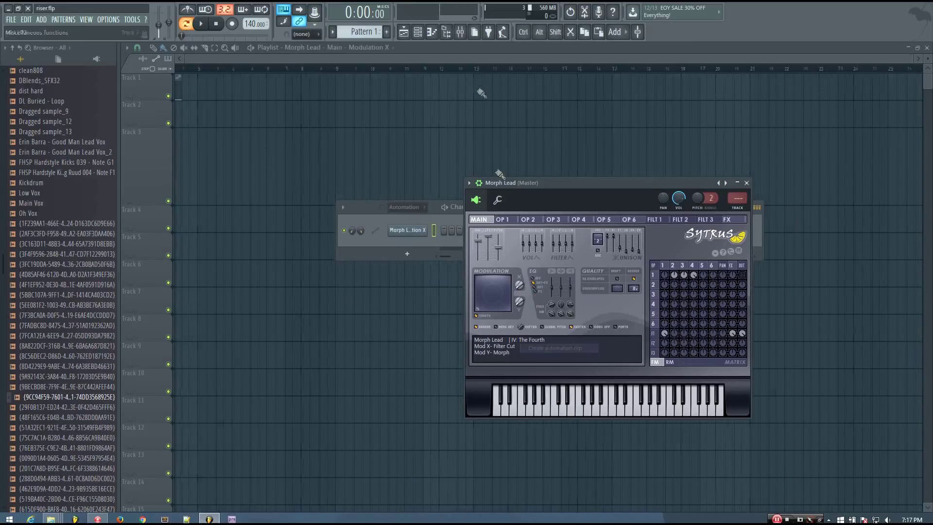
pyautogui.rightClick(520, 301)
pyautogui.click(539, 362)
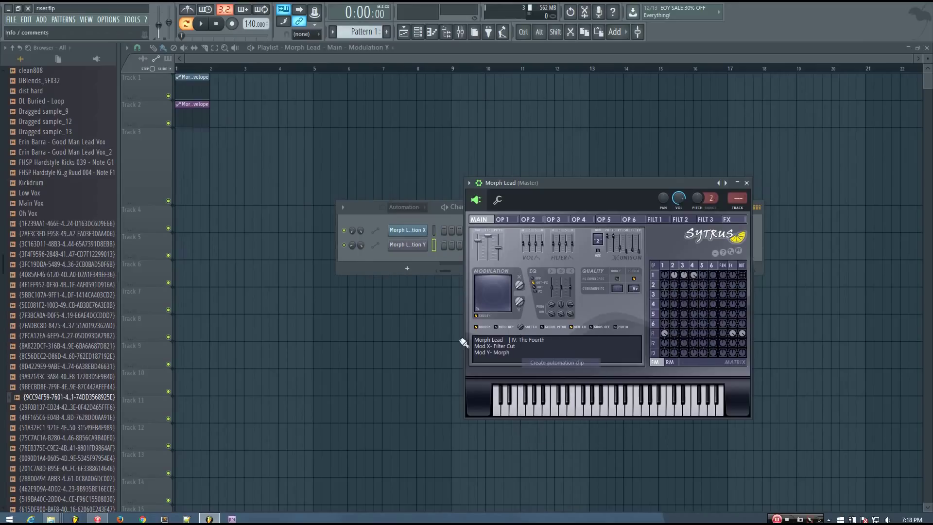
# - Place Pattern 1 on Track 3 starting at bar 1, removing the misplaced clip
pyautogui.click(266, 182)
pyautogui.rightClick(294, 129)
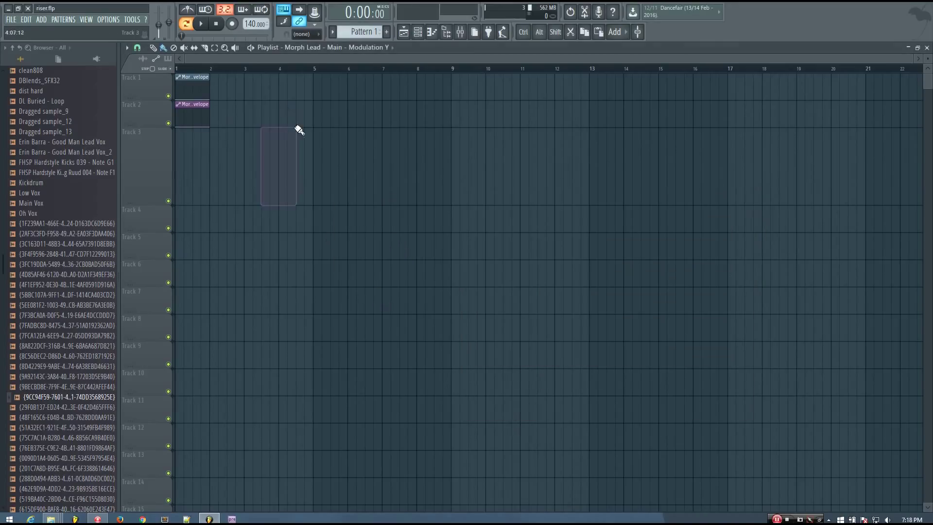
pyautogui.scroll(-1, 366, 33)
pyautogui.moveTo(300, 142)
pyautogui.mouseDown()
pyautogui.moveTo(352, 133)
pyautogui.moveTo(171, 138)
pyautogui.mouseUp()
# - Switch to Song mode and stretch the Modulation X clip to end near bar 9
pyautogui.scroll(3, 145, 122)
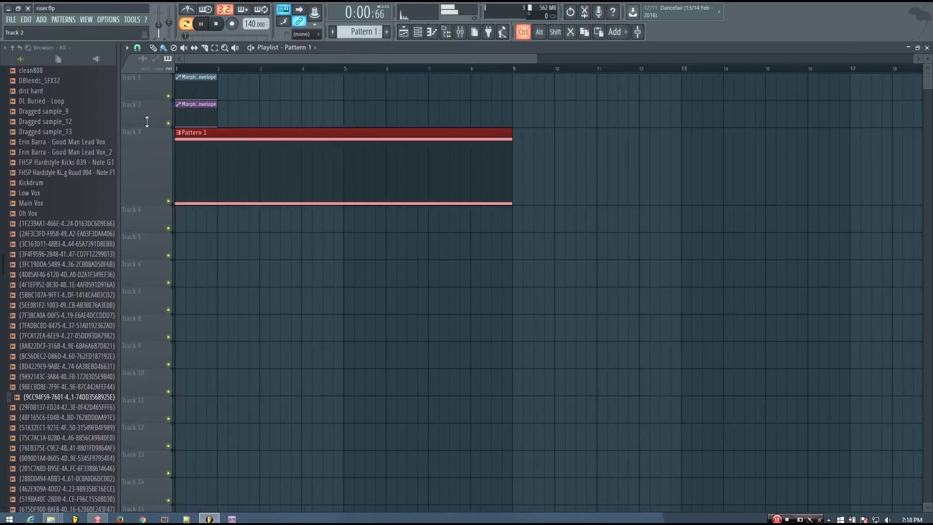
pyautogui.click(187, 24)
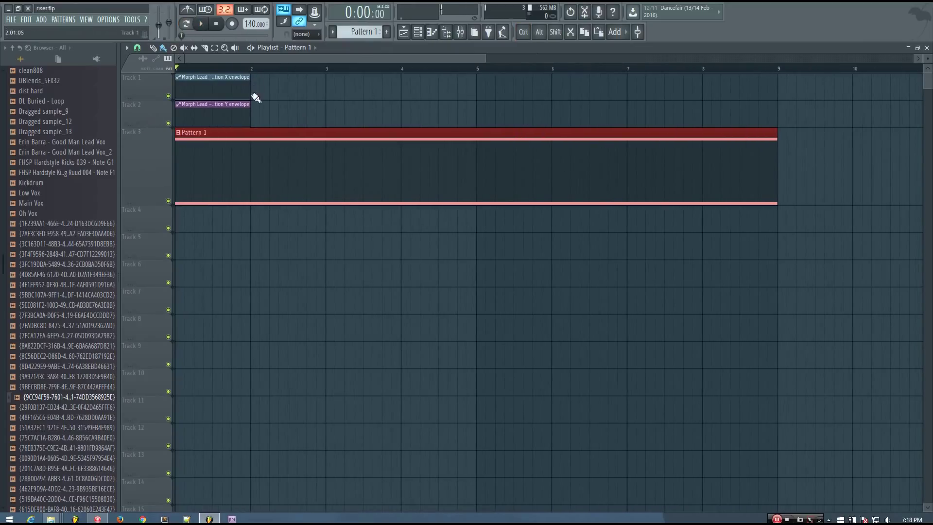
pyautogui.moveTo(251, 101); pyautogui.dragTo(636, 72)
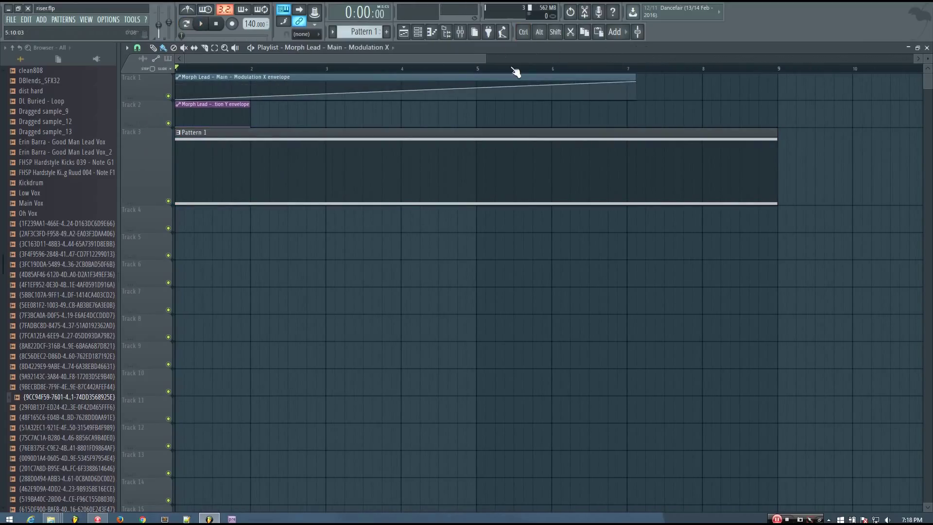
pyautogui.press('space')
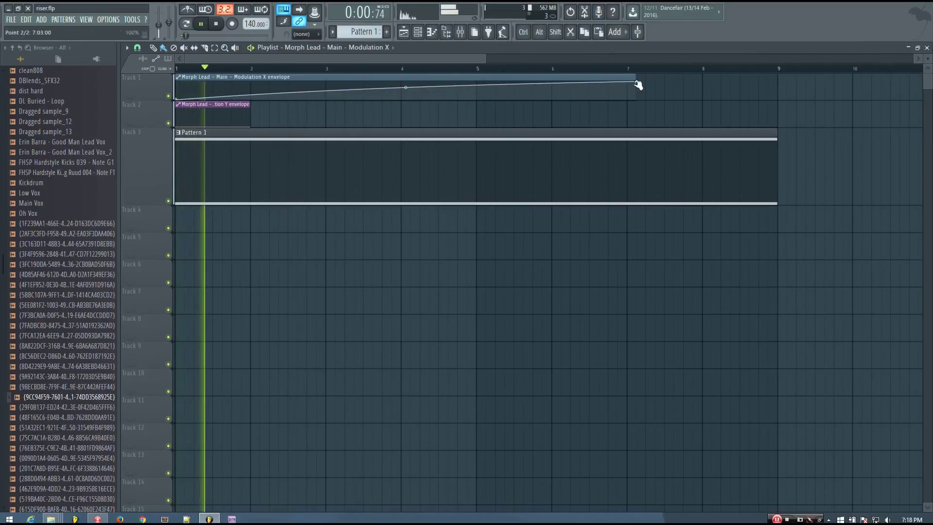
pyautogui.press('space')
pyautogui.moveTo(639, 83); pyautogui.dragTo(768, 78)
pyautogui.press('space')
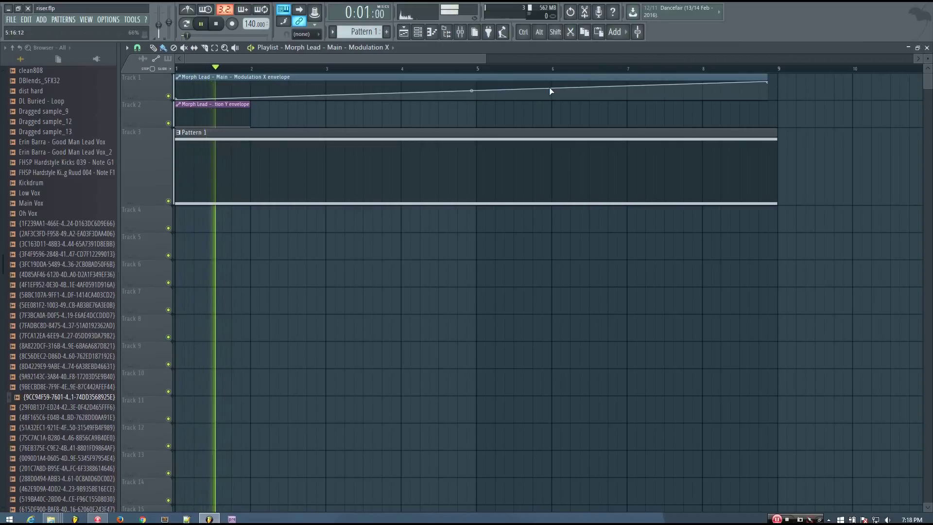
# - Stretch the Modulation Y clip to bar 9 and curve its end up to full
pyautogui.moveTo(250, 109); pyautogui.dragTo(779, 108)
pyautogui.moveTo(717, 121); pyautogui.dragTo(716, 113)
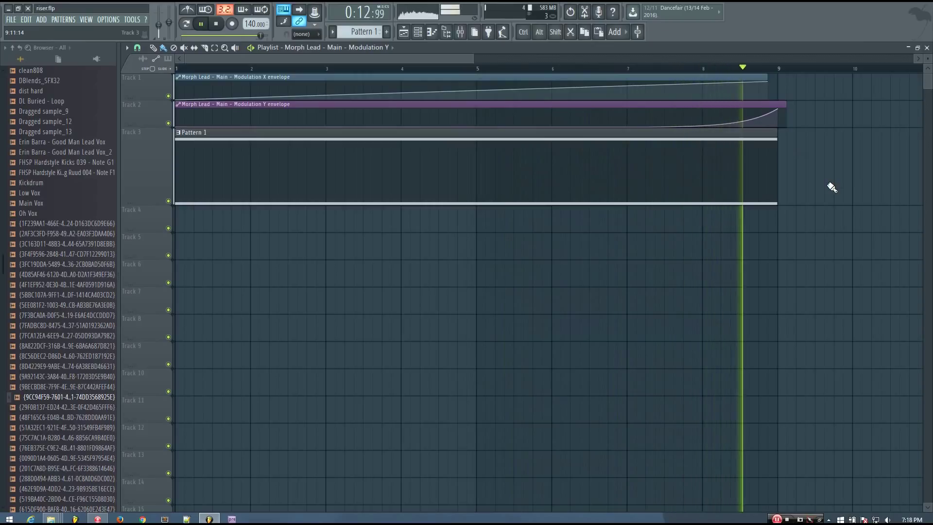
pyautogui.press('space')
pyautogui.scroll(-3, 566, 294)
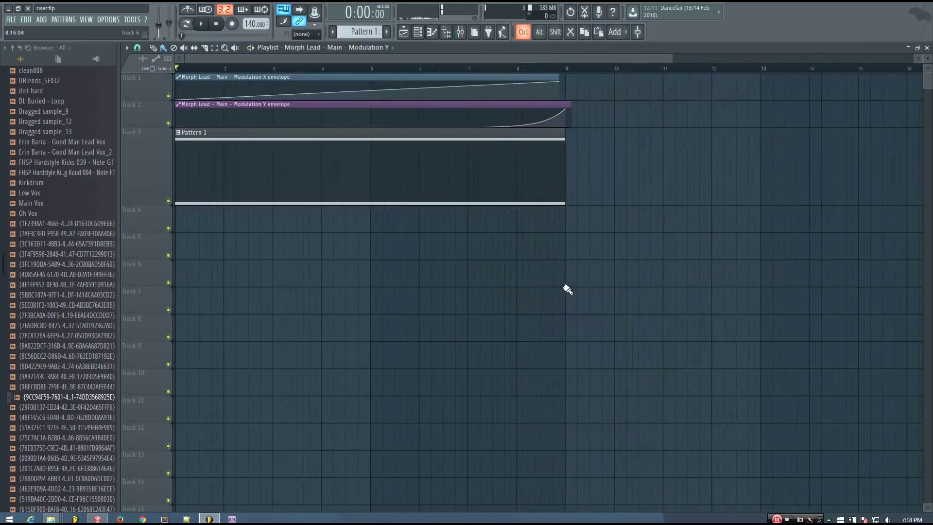
# - Show and reposition the channel rack, and bring up the Morph Lead synth
pyautogui.click(417, 31)
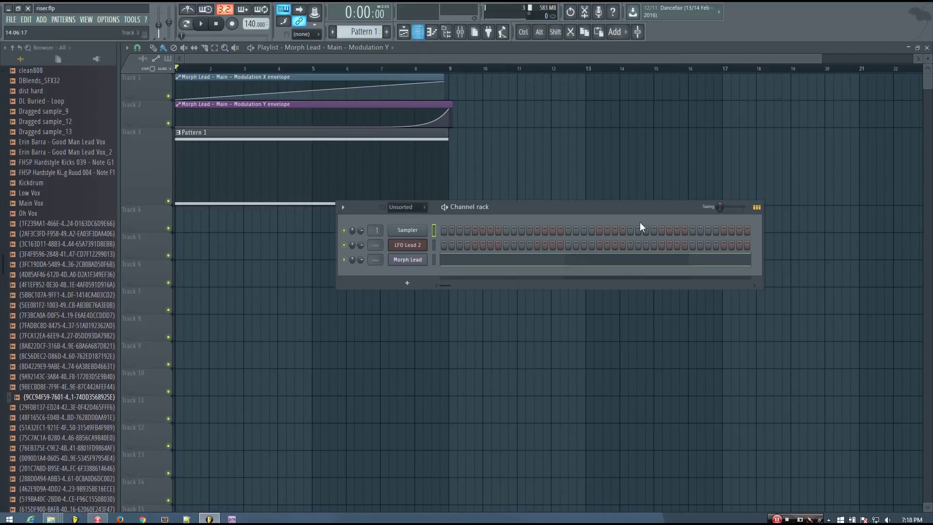
pyautogui.moveTo(535, 213); pyautogui.dragTo(559, 248)
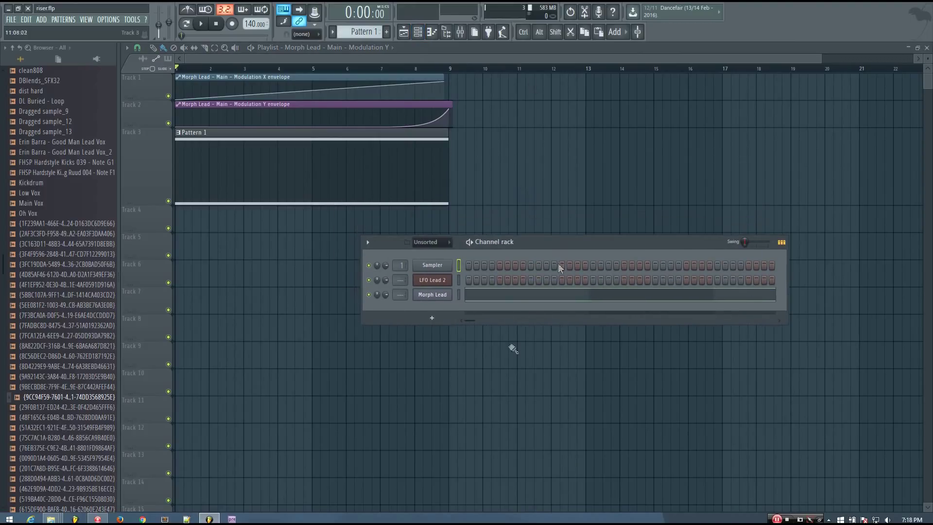
pyautogui.click(432, 294)
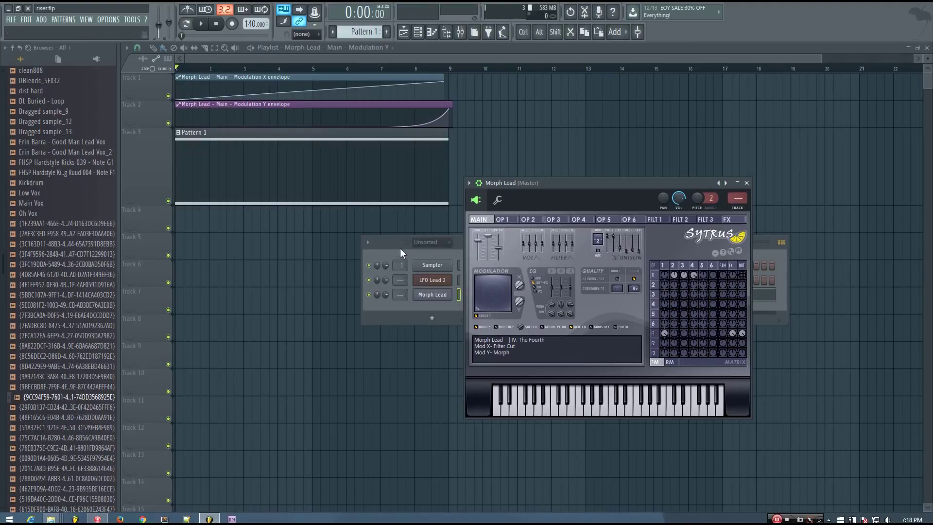
pyautogui.moveTo(395, 247); pyautogui.dragTo(374, 327)
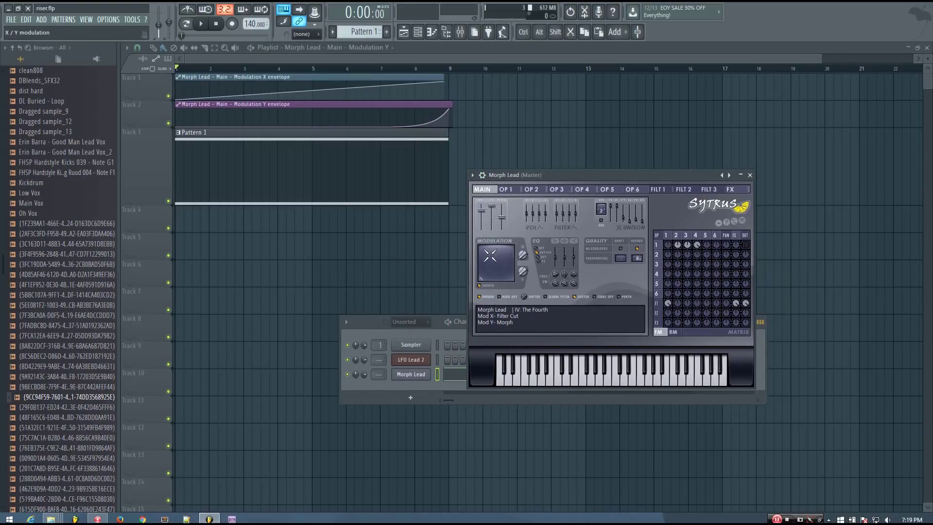
# - Check in the piano roll that Morph Lead's C4 and C6 notes end at bar 9
pyautogui.doubleClick(337, 193)
pyautogui.scroll(-2, 357, 225)
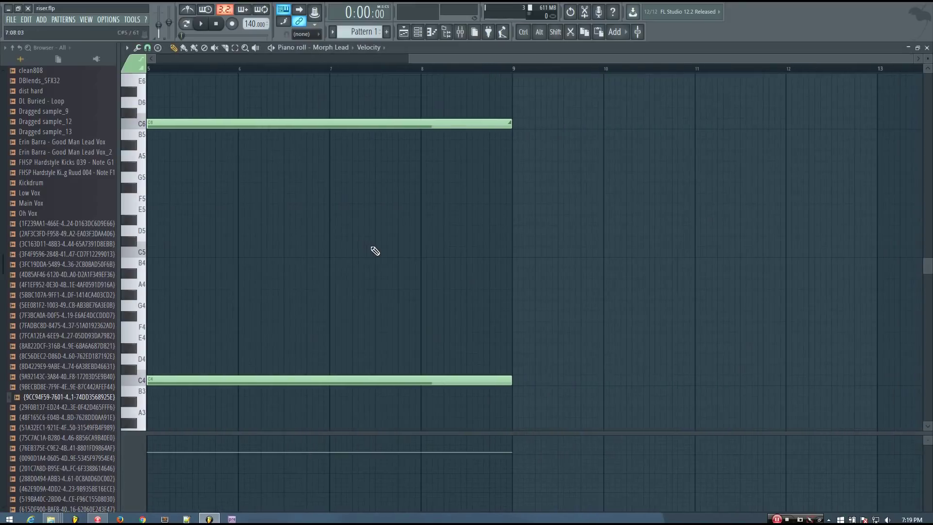
pyautogui.scroll(3, 379, 255)
pyautogui.scroll(1, 778, 156)
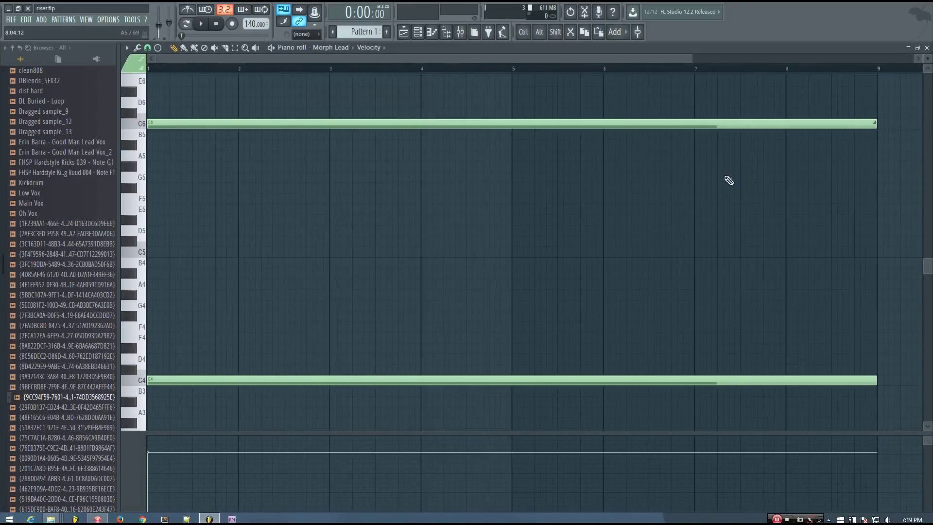
pyautogui.click(926, 48)
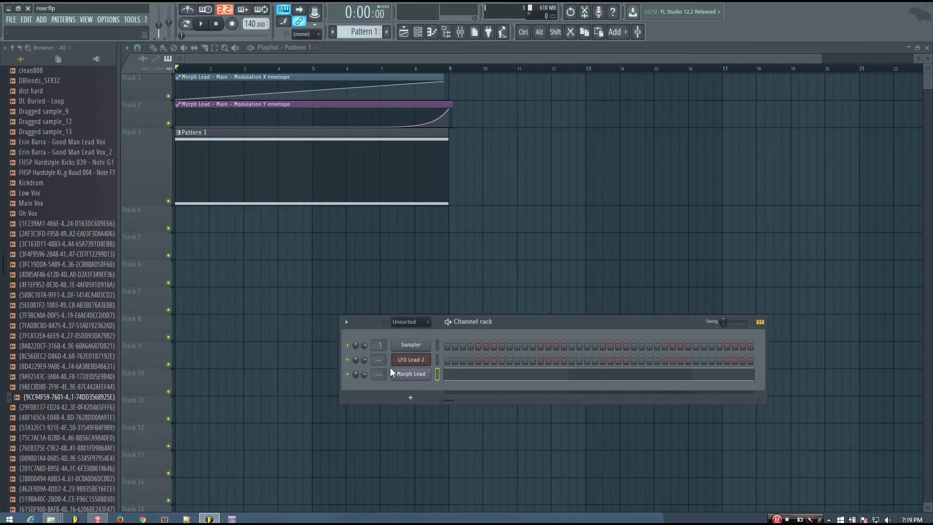
# - Create a Morph Lead channel-volume automation clip in the playlist and preview it
pyautogui.rightClick(358, 375)
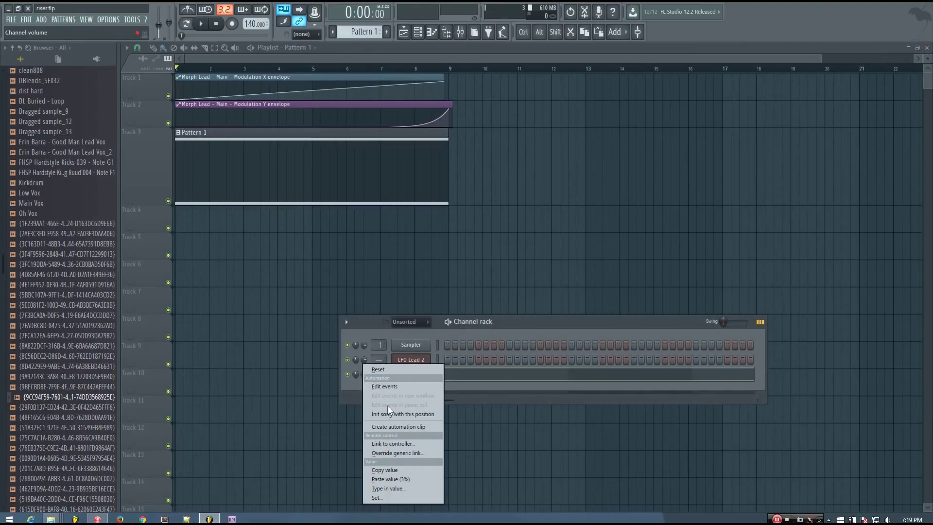
pyautogui.click(398, 427)
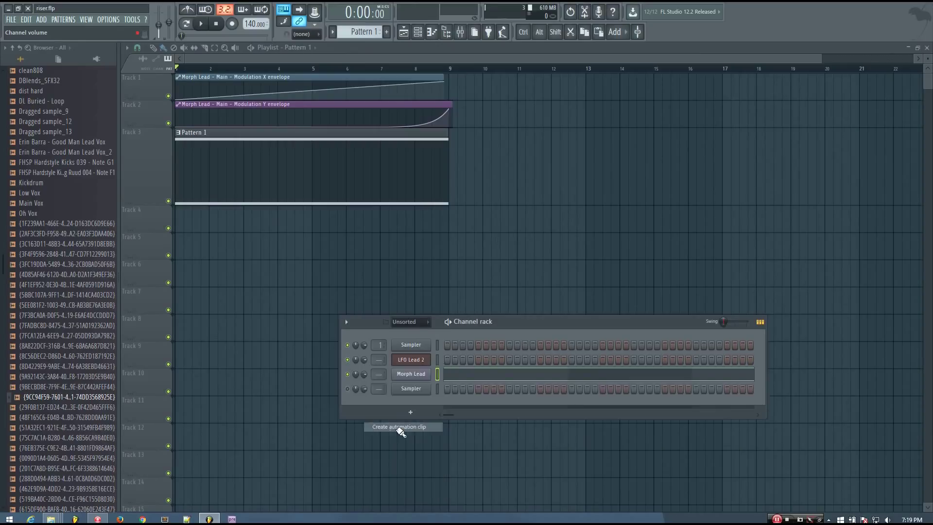
pyautogui.press('F6')
pyautogui.press('space')
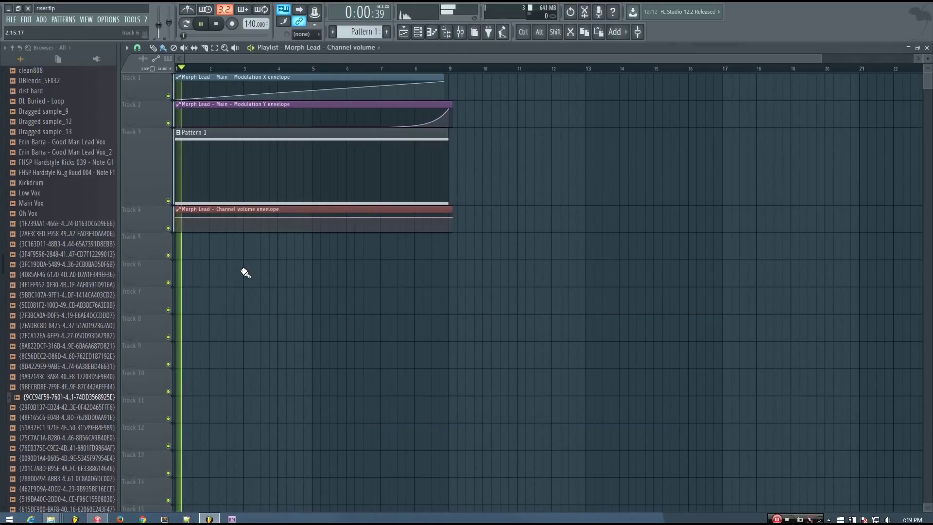
pyautogui.press('space')
pyautogui.keyDown('ctrl'); pyautogui.scroll(6, 141, 261); pyautogui.keyUp('ctrl')
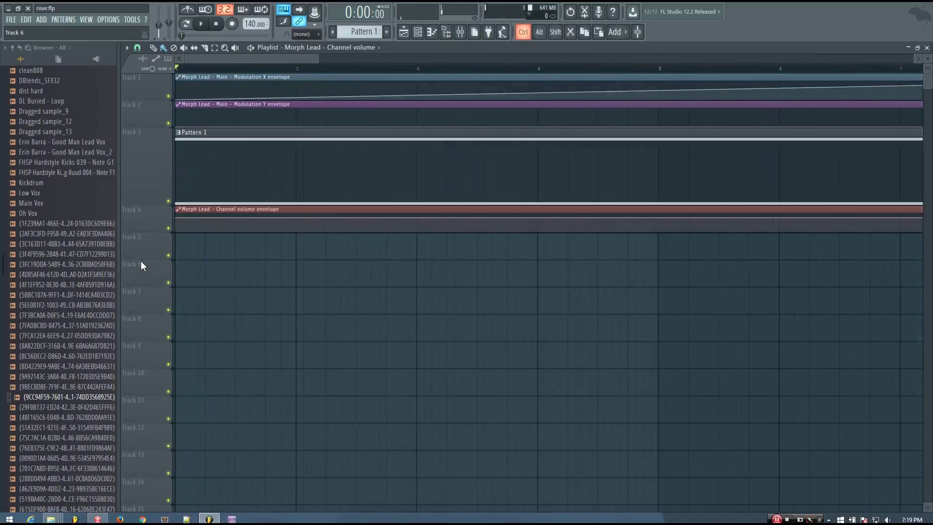
# - Copy point 1's volume to a new point at bar 3, then drag point 1 down to silence
pyautogui.rightClick(178, 219)
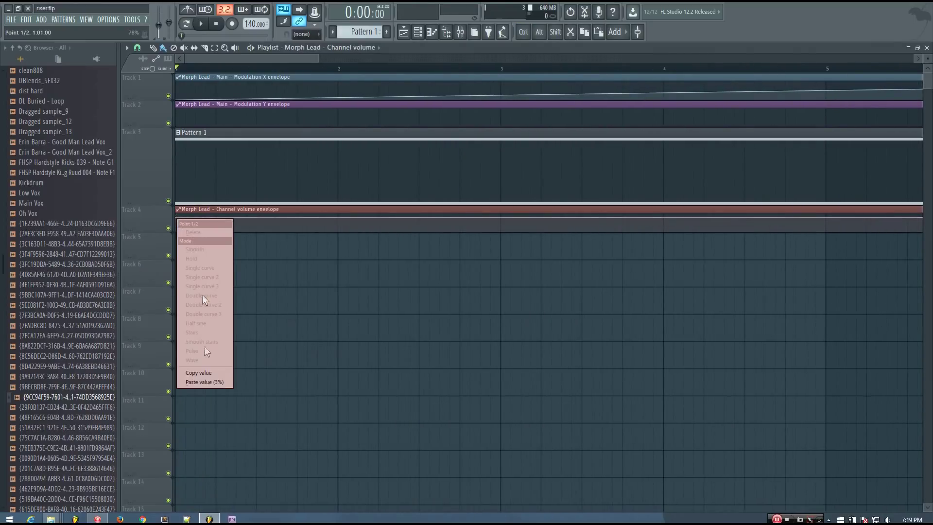
pyautogui.click(206, 372)
pyautogui.rightClick(504, 219)
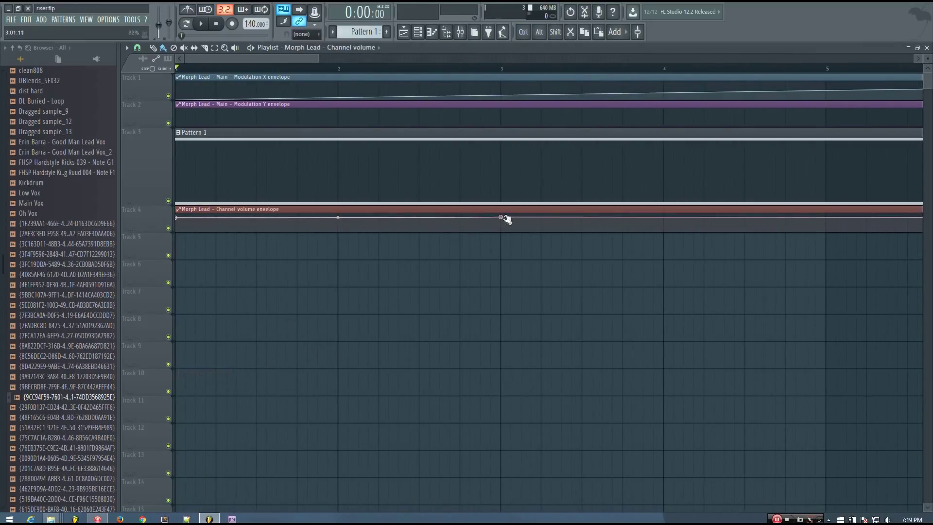
pyautogui.rightClick(502, 218)
pyautogui.click(531, 381)
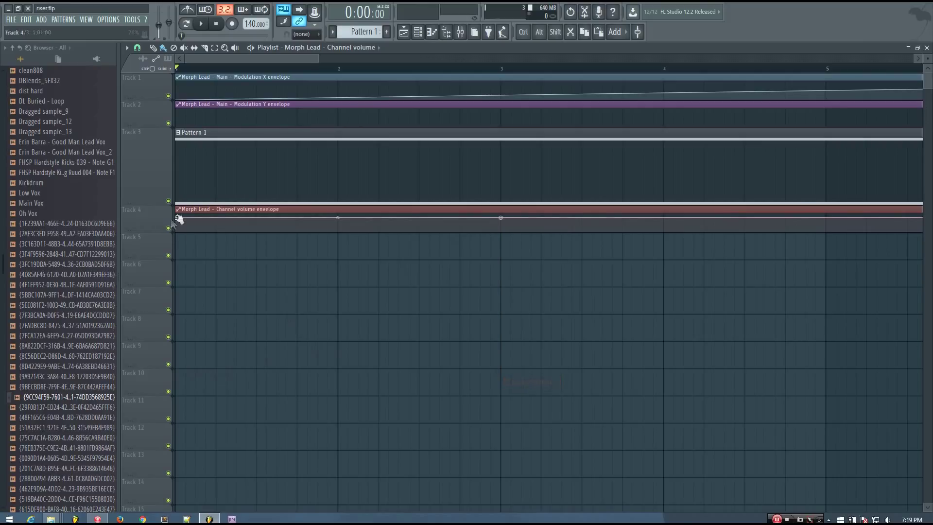
pyautogui.moveTo(178, 222); pyautogui.dragTo(338, 223)
pyautogui.press('space')
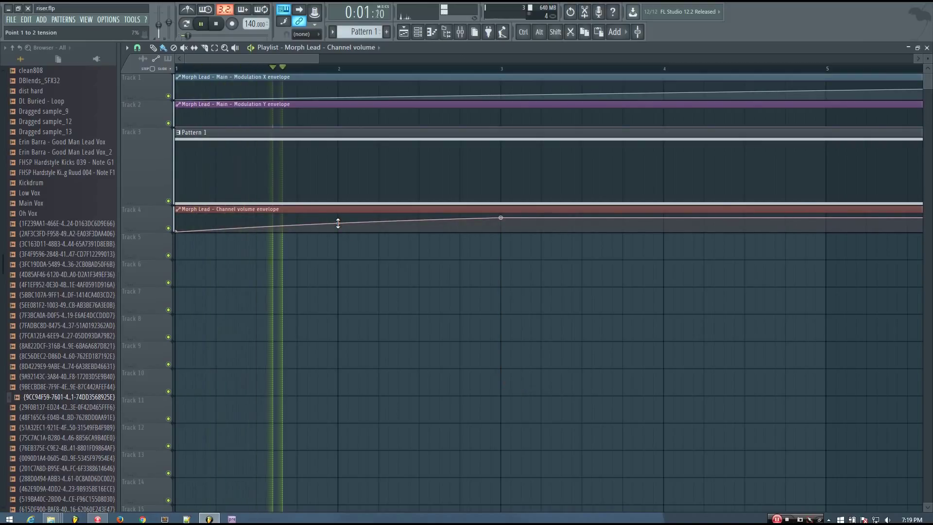
# - Delete the middle point from the Morph Lead volume envelope
pyautogui.press('space')
pyautogui.scroll(-1, 348, 248)
pyautogui.scroll(-3, 348, 248)
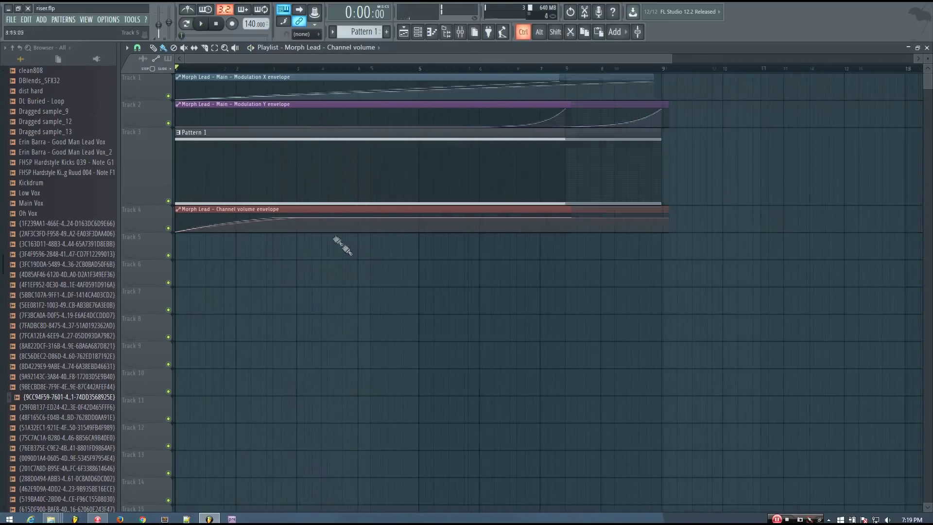
pyautogui.rightClick(264, 220)
pyautogui.click(281, 232)
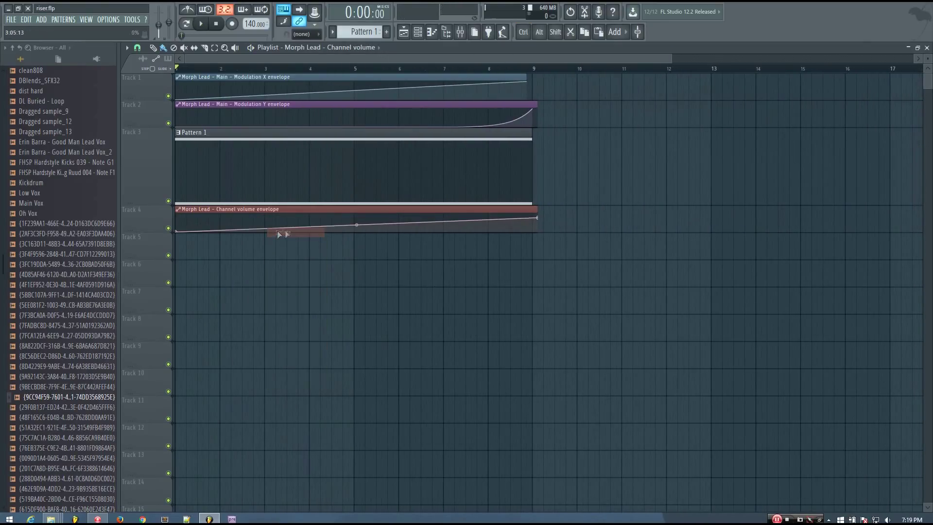
# - Bend the volume ramp into an upward curve and play the whole riser through
pyautogui.moveTo(357, 225); pyautogui.dragTo(357, 217)
pyautogui.press('space')
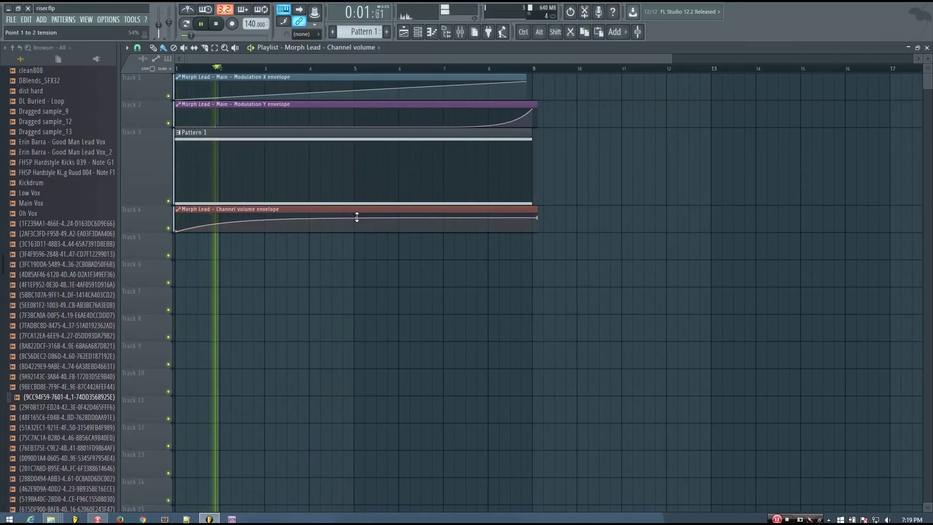
pyautogui.scroll(-2, 545, 306)
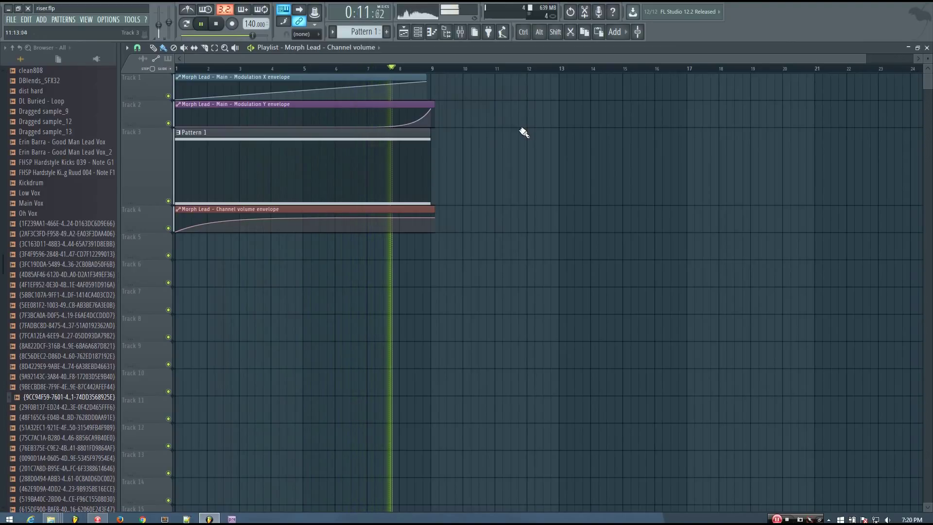
pyautogui.press('space')
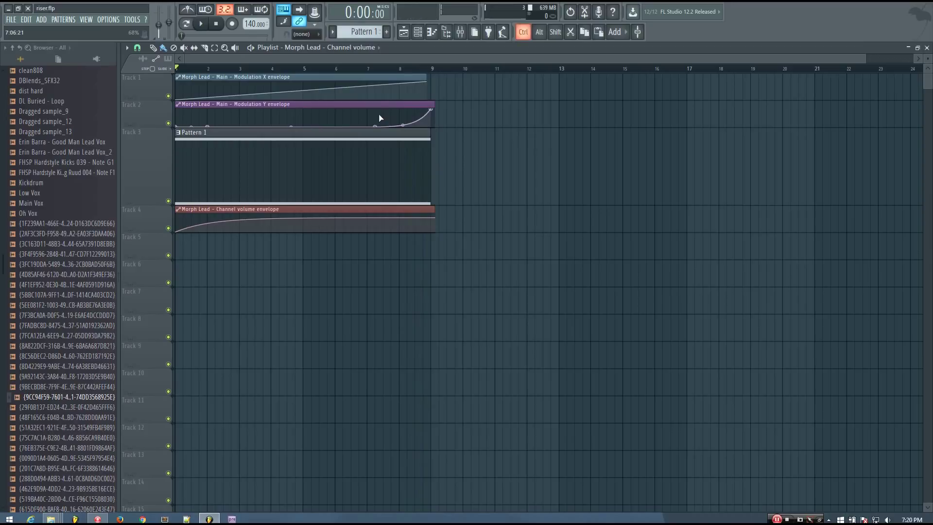
# - Show the channel rack filtered to Unsorted, open Morph Lead's Sytrus, and briefly view its piano roll
pyautogui.click(416, 38)
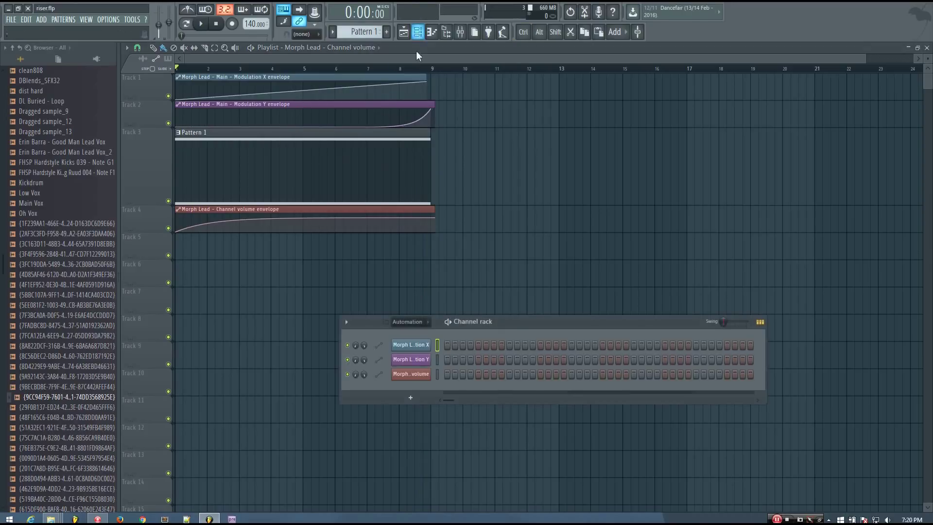
pyautogui.click(411, 322)
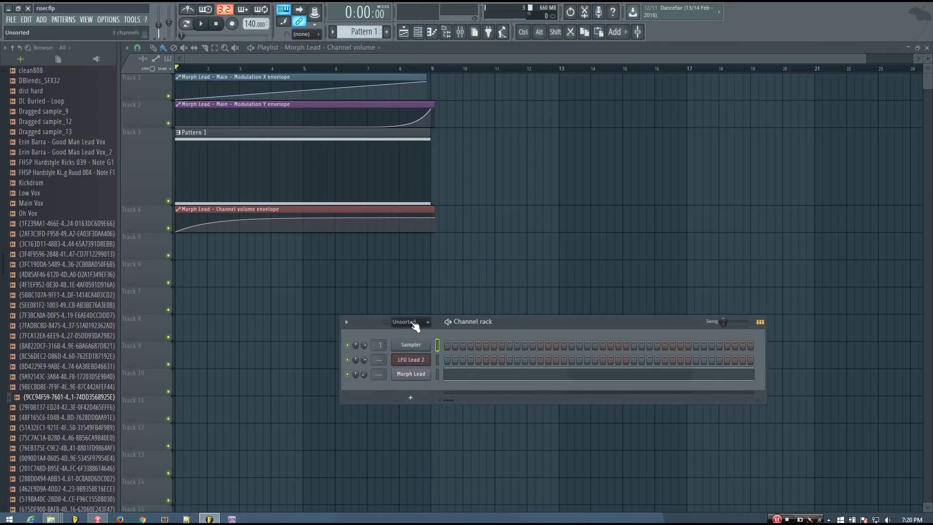
pyautogui.click(410, 374)
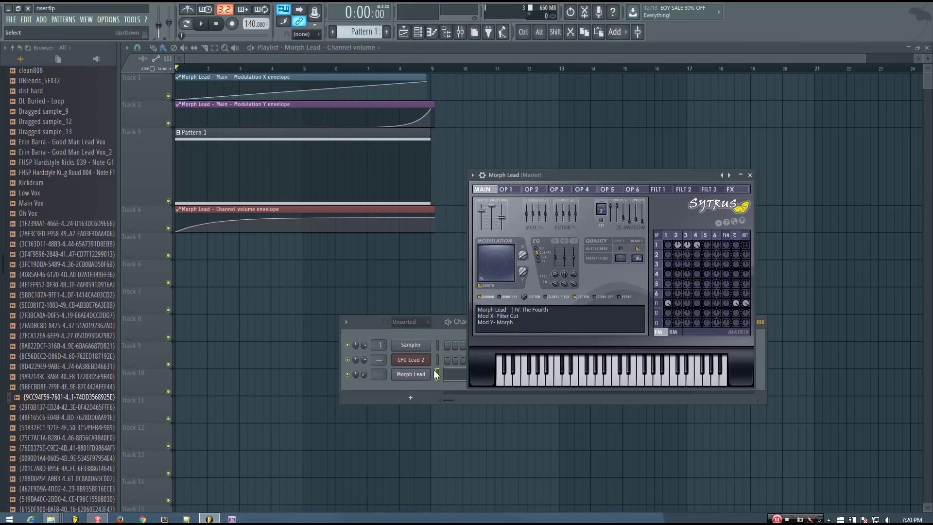
pyautogui.press('F7')
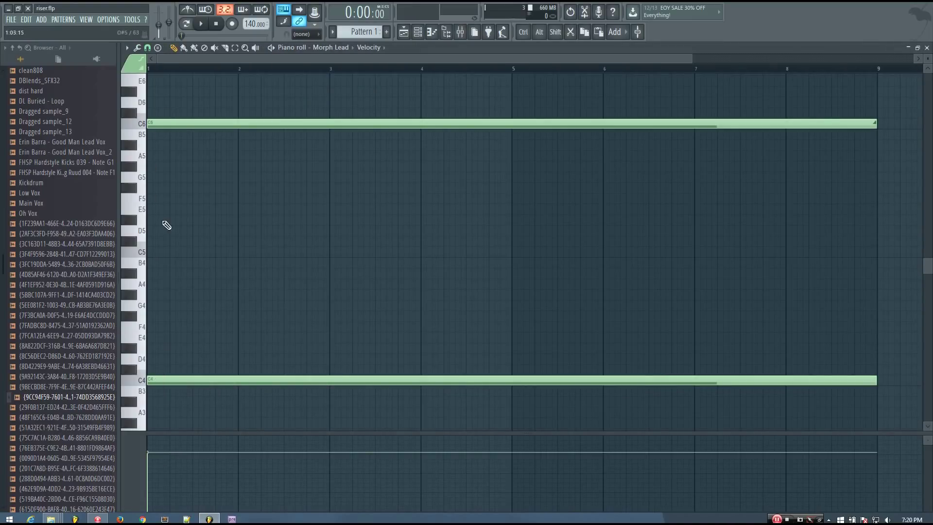
pyautogui.scroll(4, 235, 183)
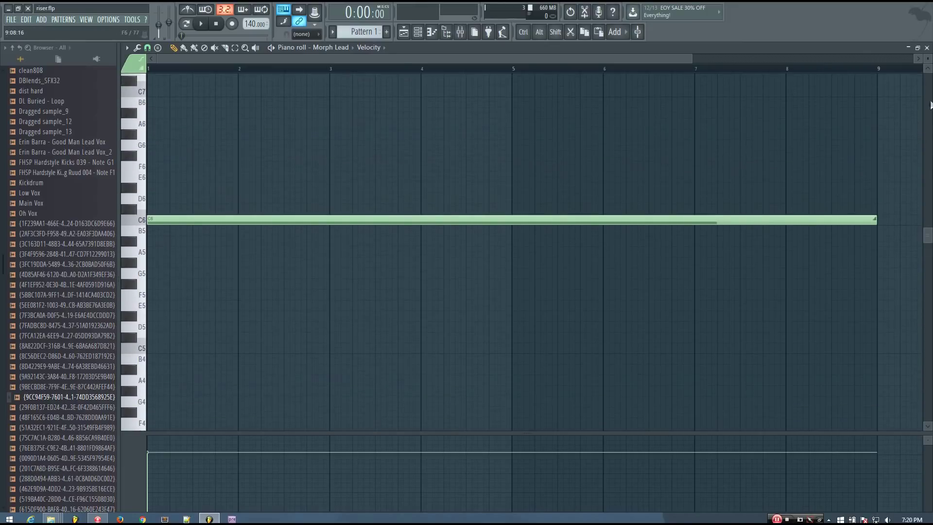
pyautogui.click(927, 47)
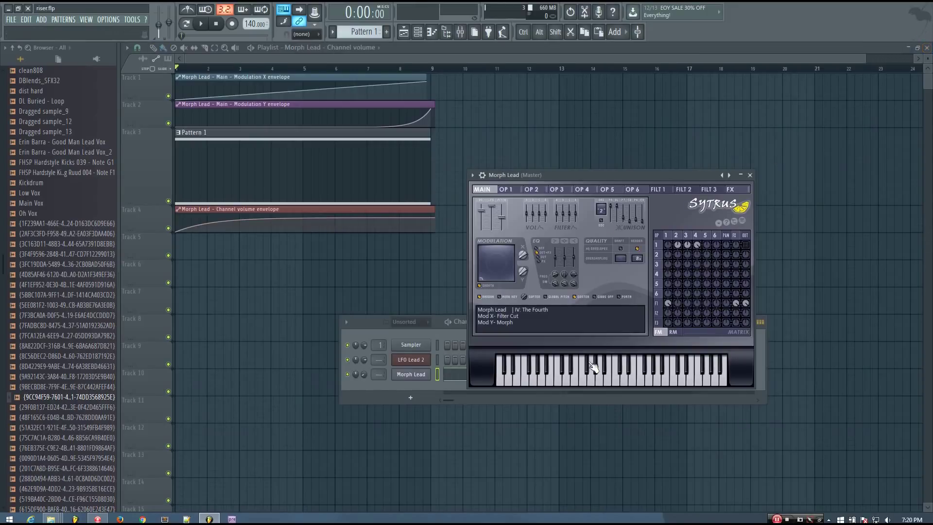